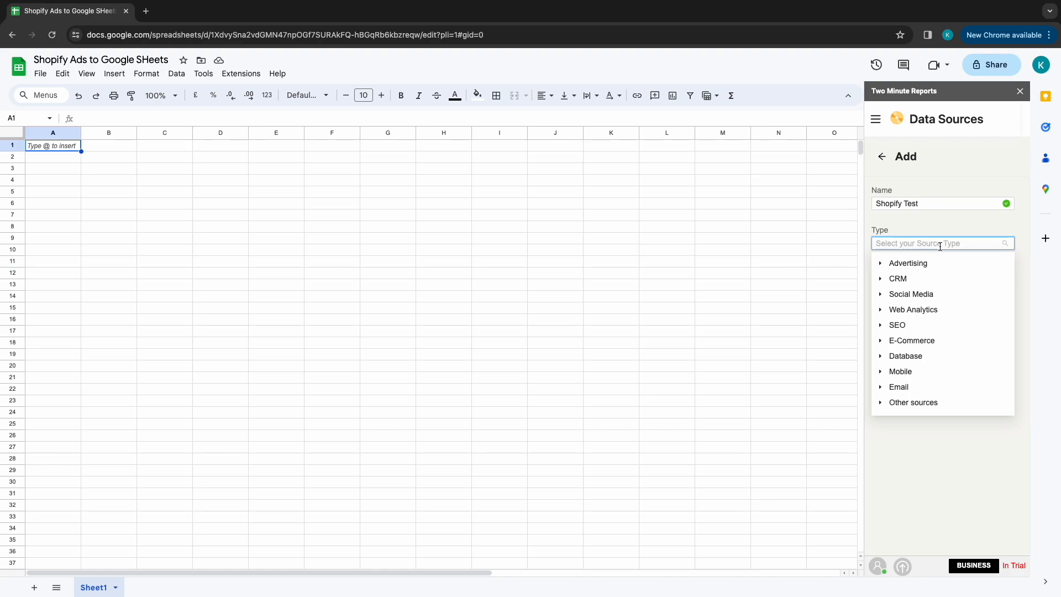
# Step: Set the new data source's type to Shopify and its app type to "Method 1 - for Store admins"
pyautogui.write('shop')
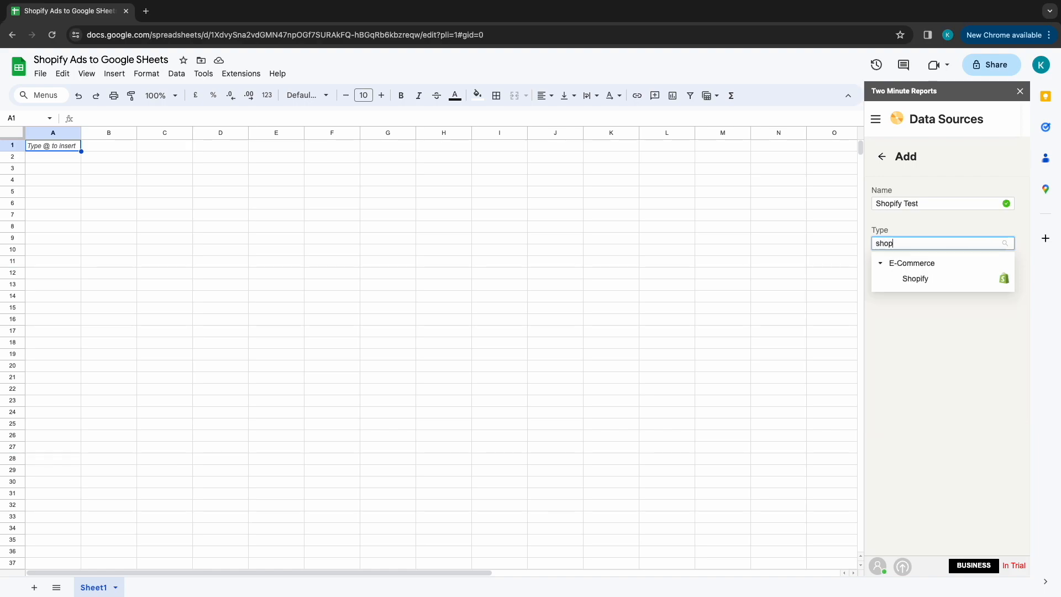
pyautogui.click(946, 281)
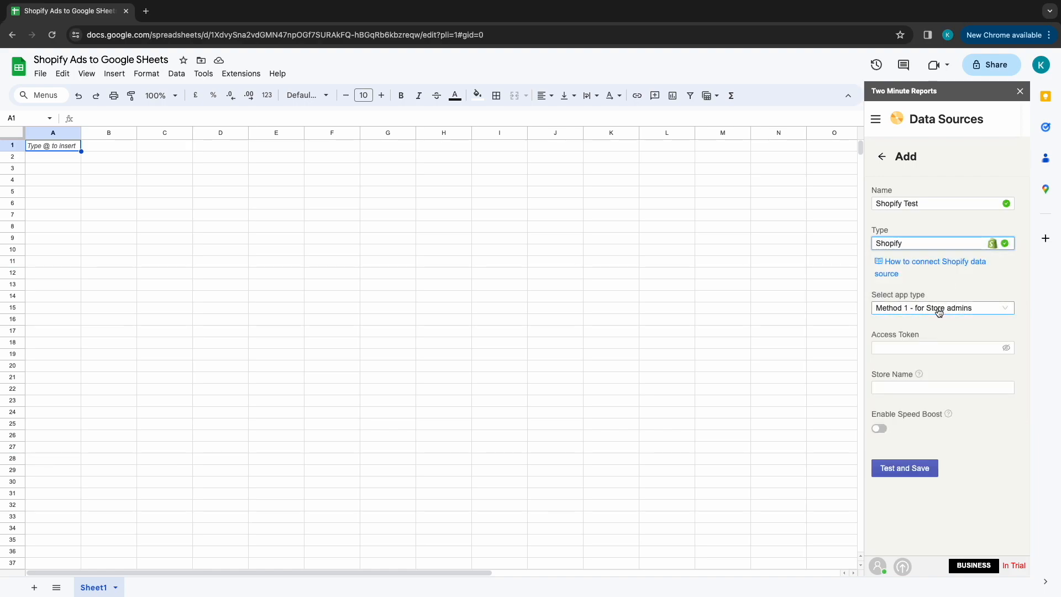
pyautogui.click(936, 307)
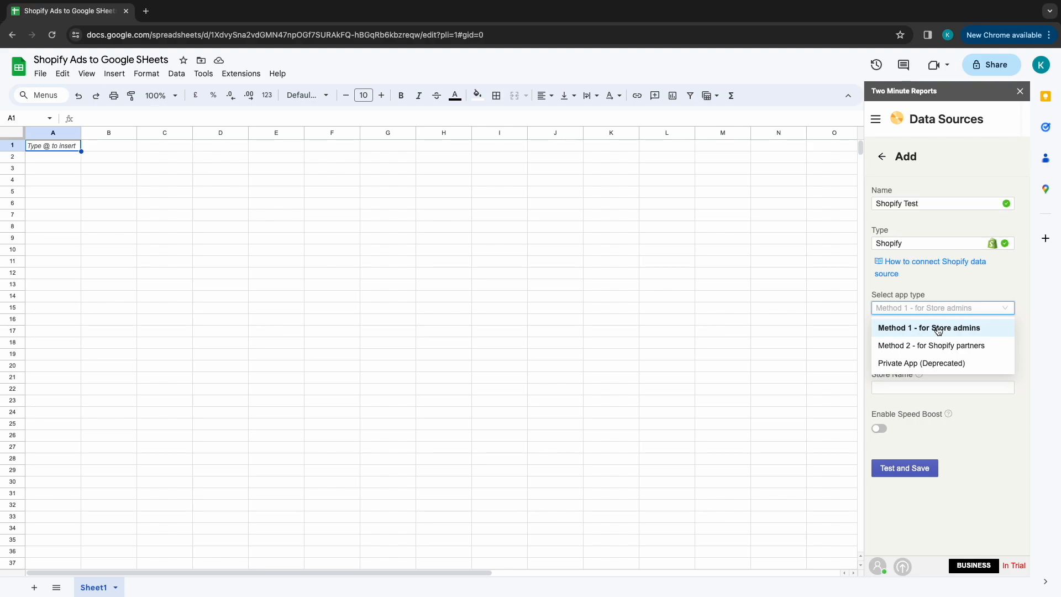
pyautogui.click(938, 328)
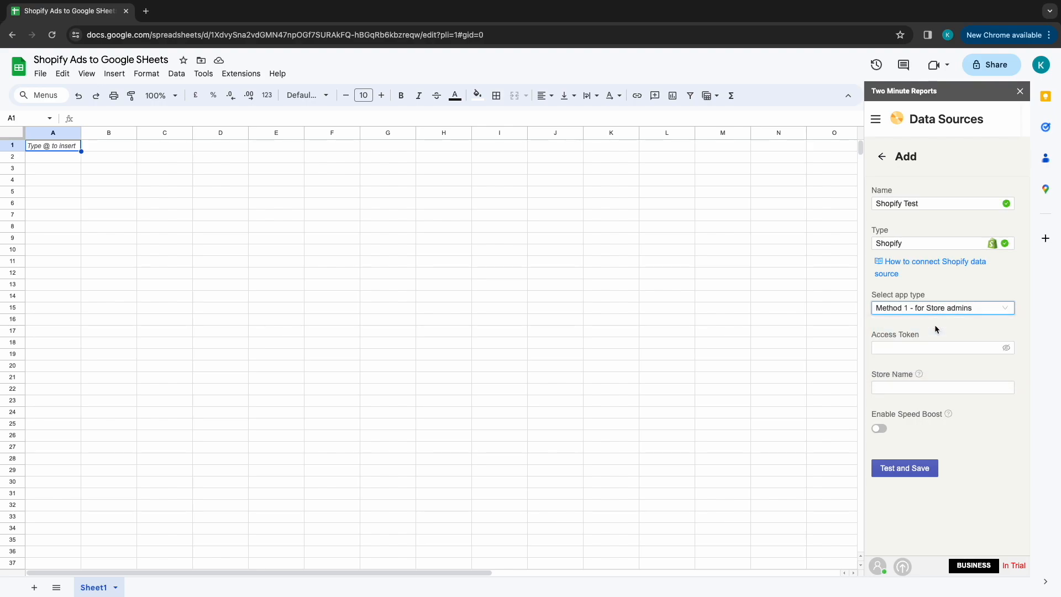
# Step: Paste the access token, enter the store name "testgox", and test and save the Shopify data source
pyautogui.click(910, 345)
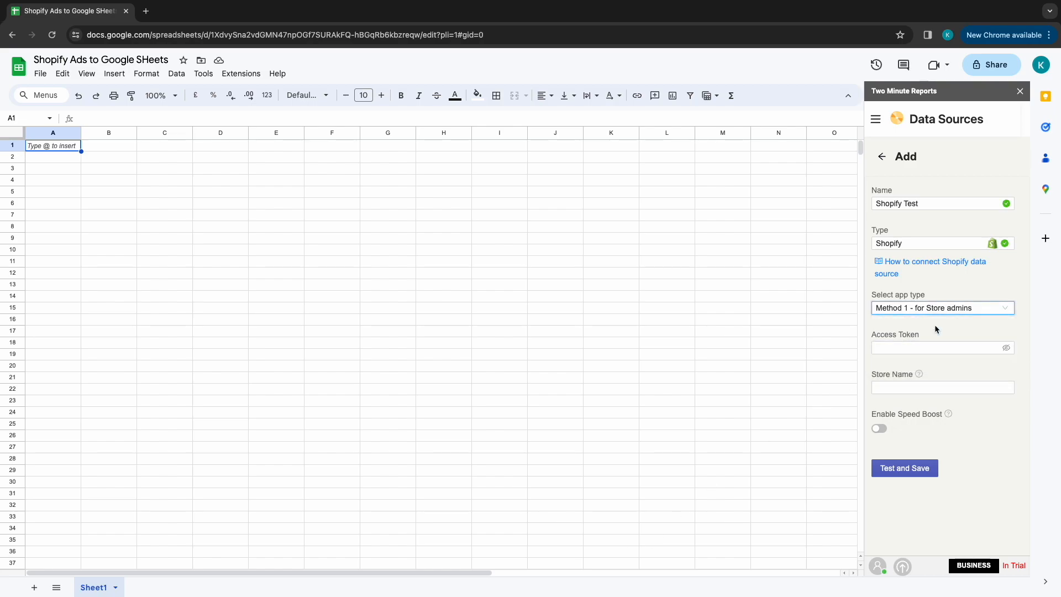
pyautogui.click(904, 349)
pyautogui.hotkey('ctrl', 'v')
pyautogui.click(892, 388)
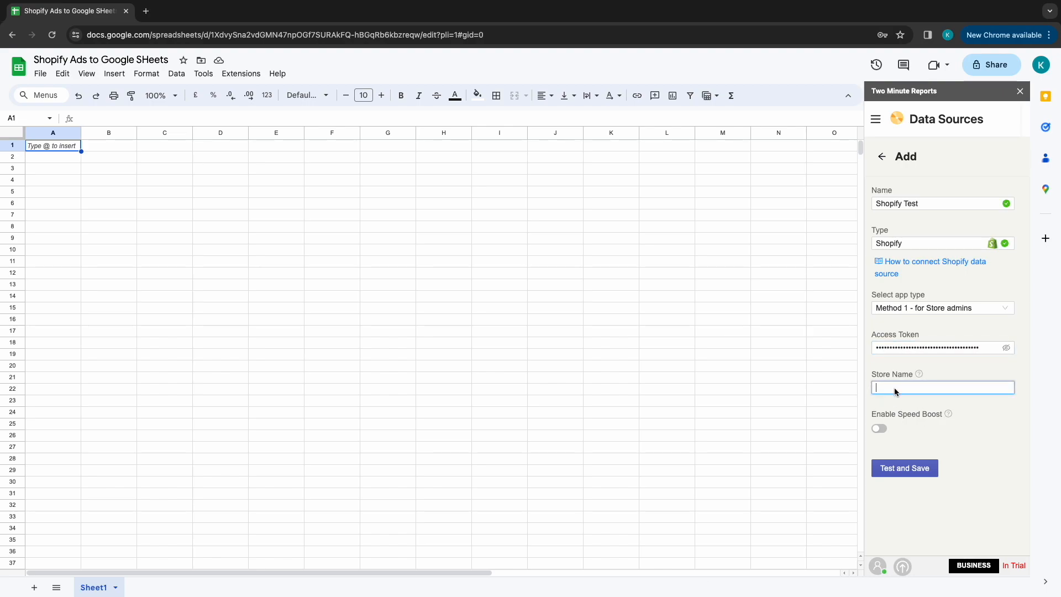
pyautogui.write('testgqx')
pyautogui.click(903, 466)
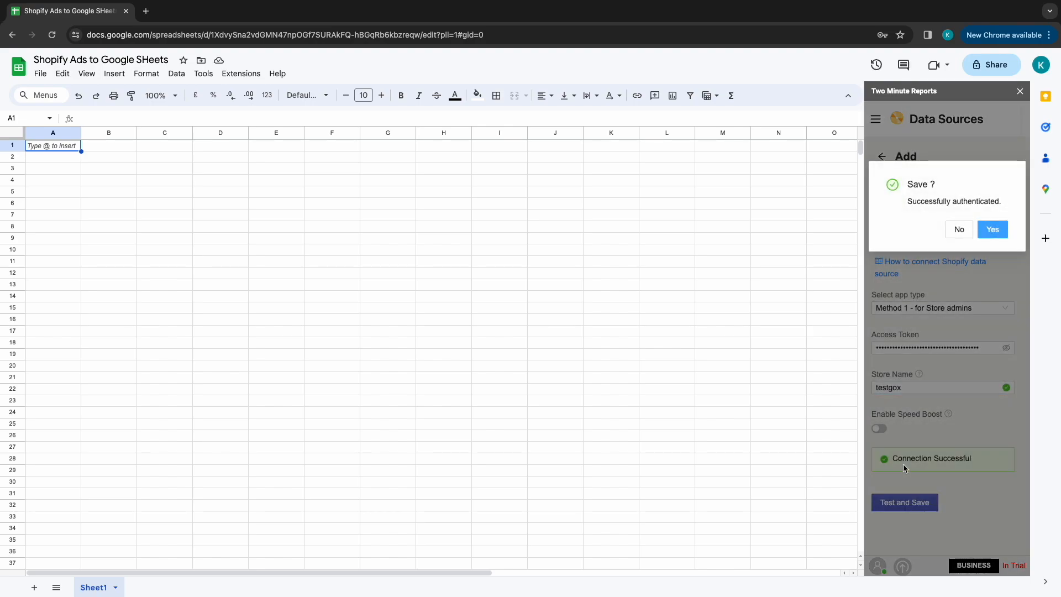
pyautogui.click(999, 231)
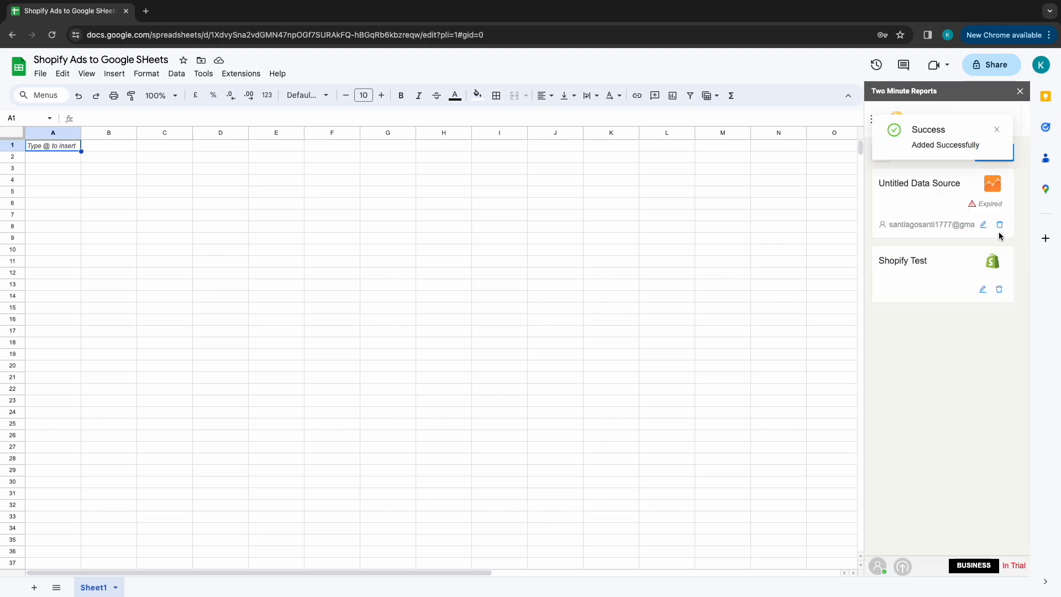
# Step: Add a new data query named "Performance" that uses the Shopify Test data source
pyautogui.click(875, 119)
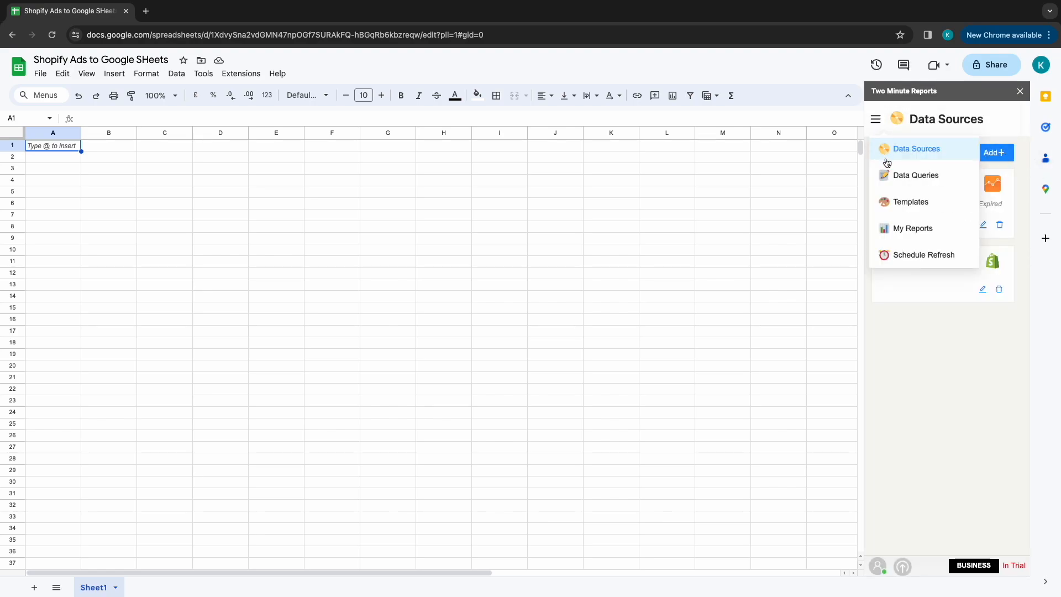
pyautogui.click(903, 172)
pyautogui.click(978, 152)
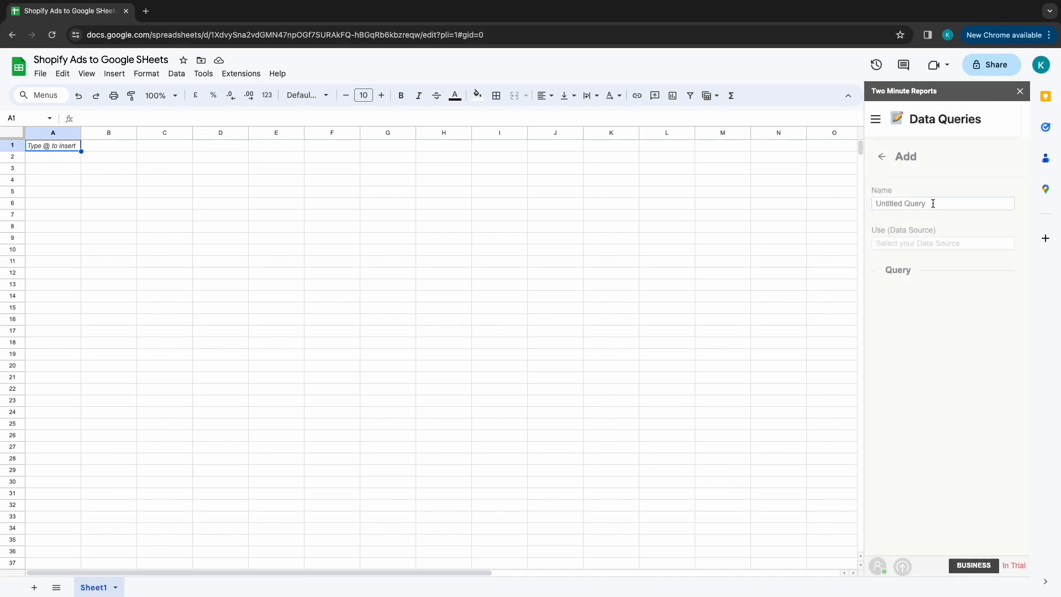
pyautogui.tripleClick(927, 203)
pyautogui.write('Performance')
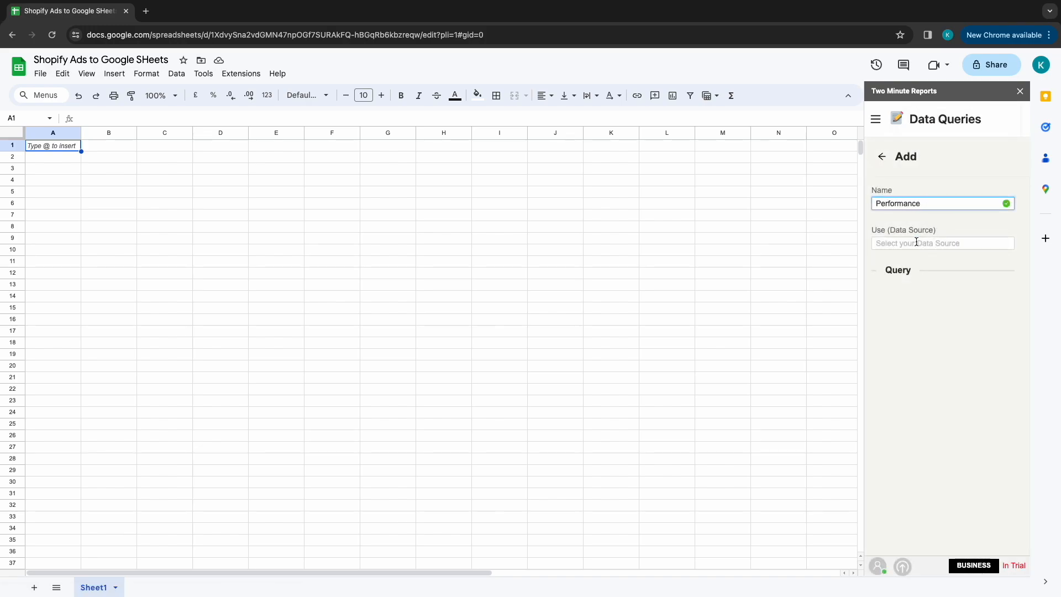
pyautogui.click(916, 243)
pyautogui.click(901, 281)
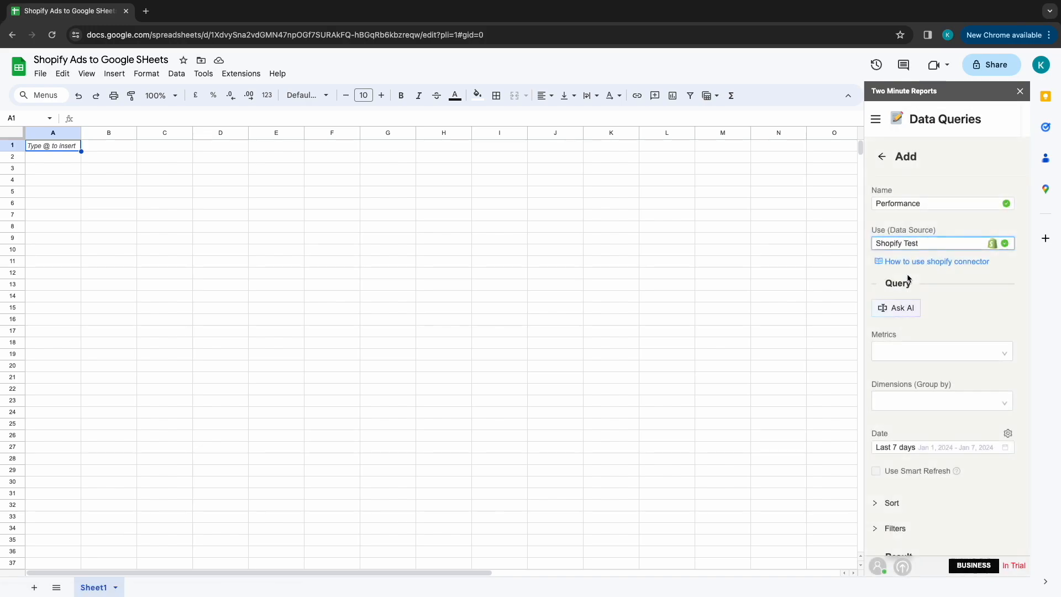
# Step: Add the Sales metrics Total sales amount and Gross sales amount to the query
pyautogui.click(954, 350)
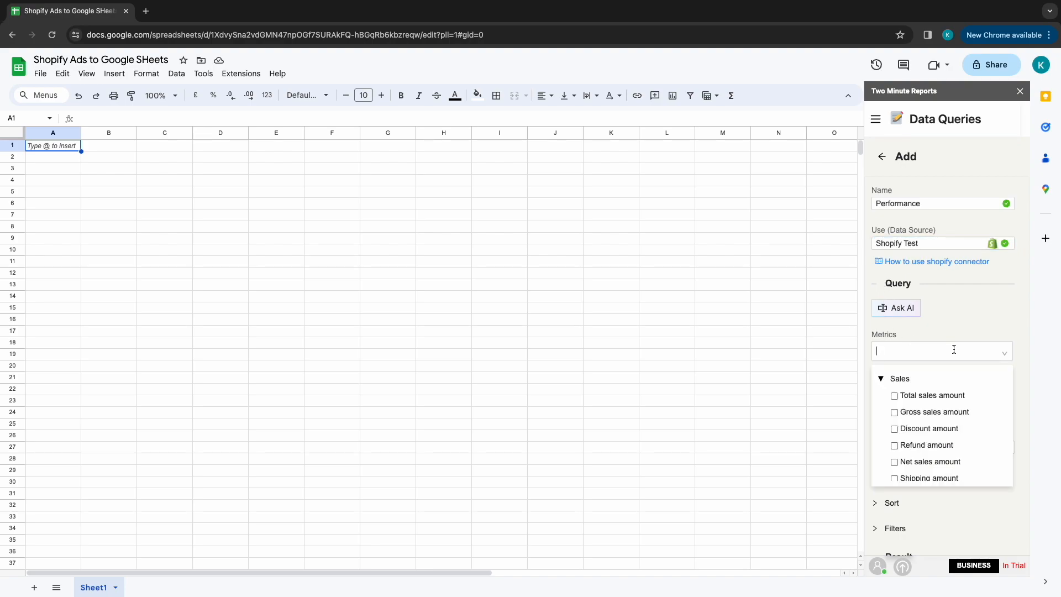
pyautogui.click(882, 378)
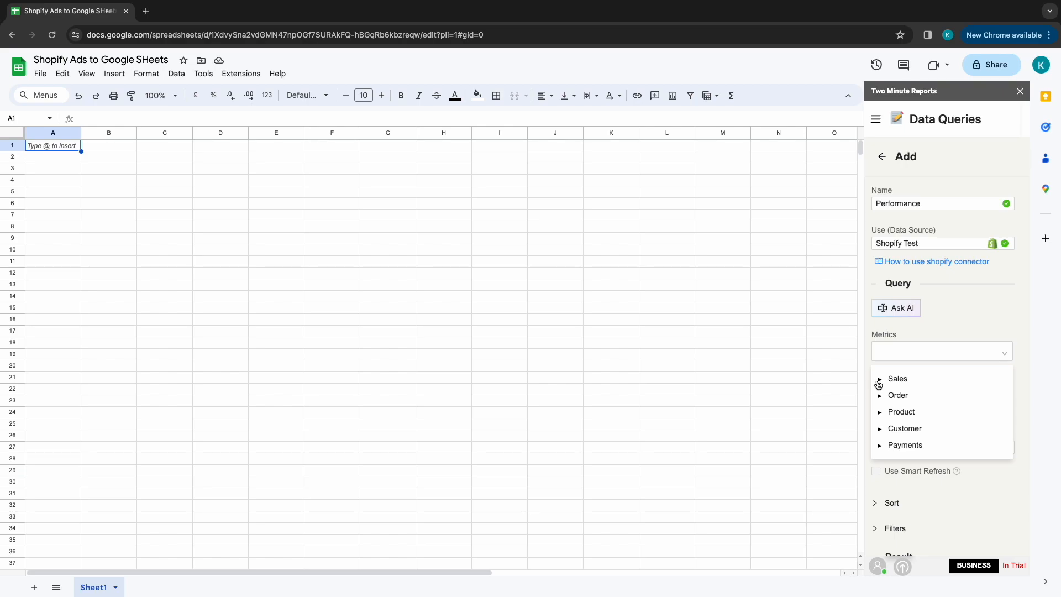
pyautogui.click(880, 381)
pyautogui.click(918, 397)
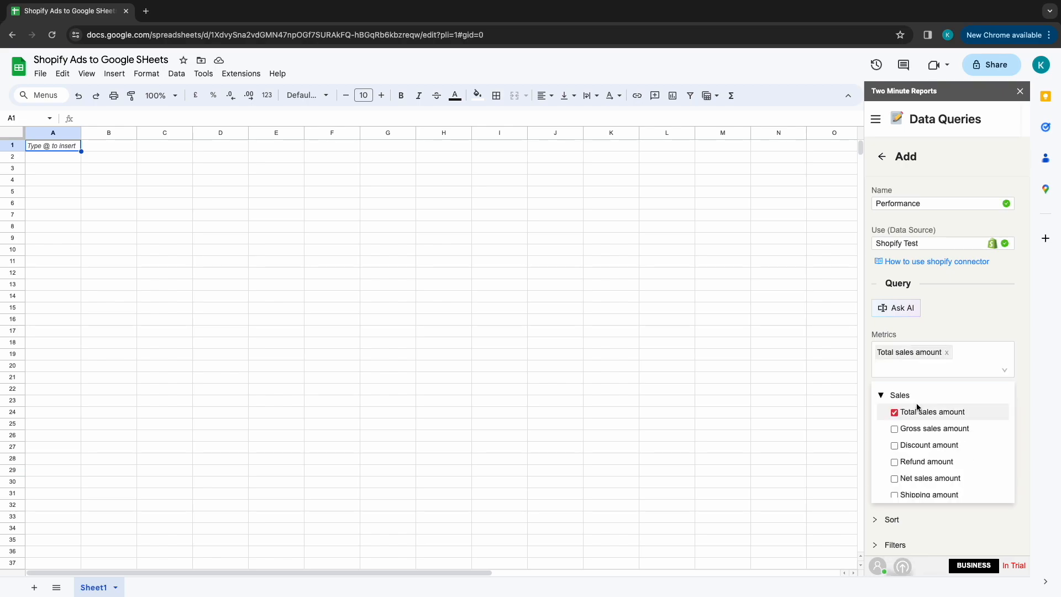
pyautogui.click(921, 429)
pyautogui.scroll(-2, 899, 470)
pyautogui.scroll(3, 899, 470)
pyautogui.click(882, 407)
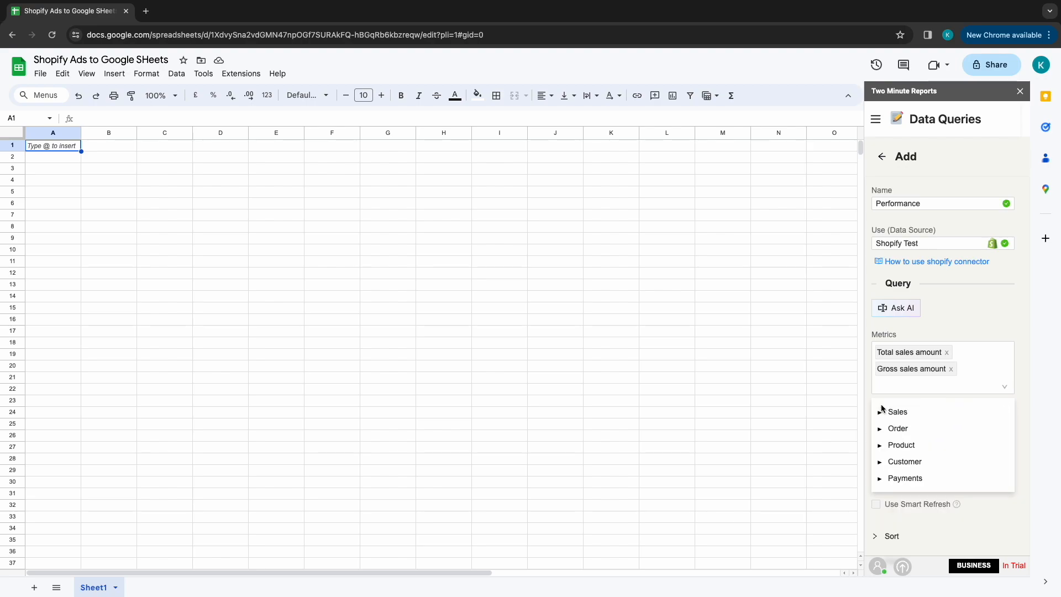
pyautogui.click(880, 445)
pyautogui.scroll(-1, 913, 466)
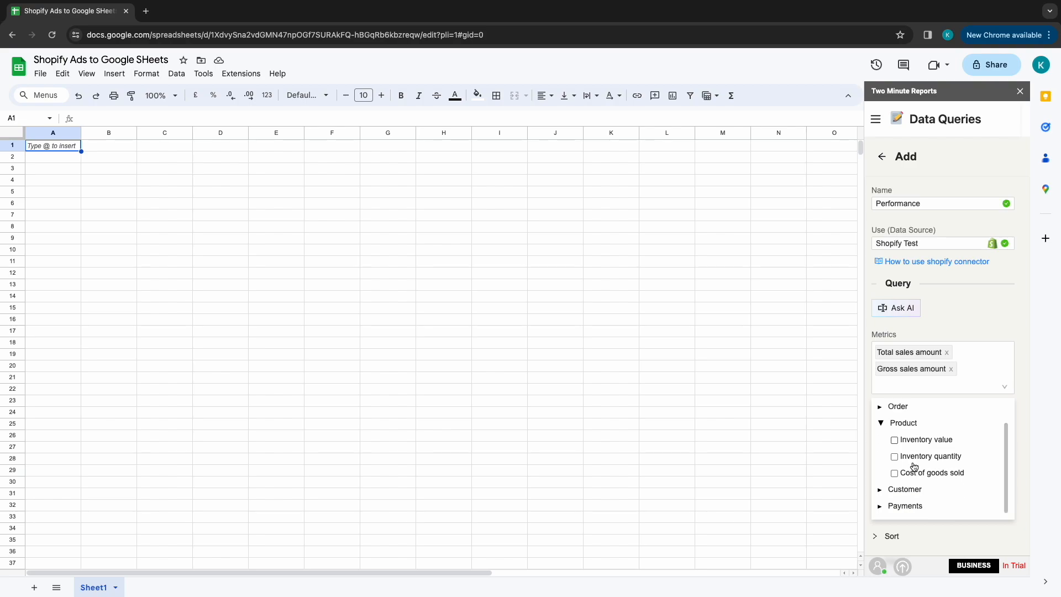
pyautogui.scroll(1, 913, 466)
pyautogui.doubleClick(882, 445)
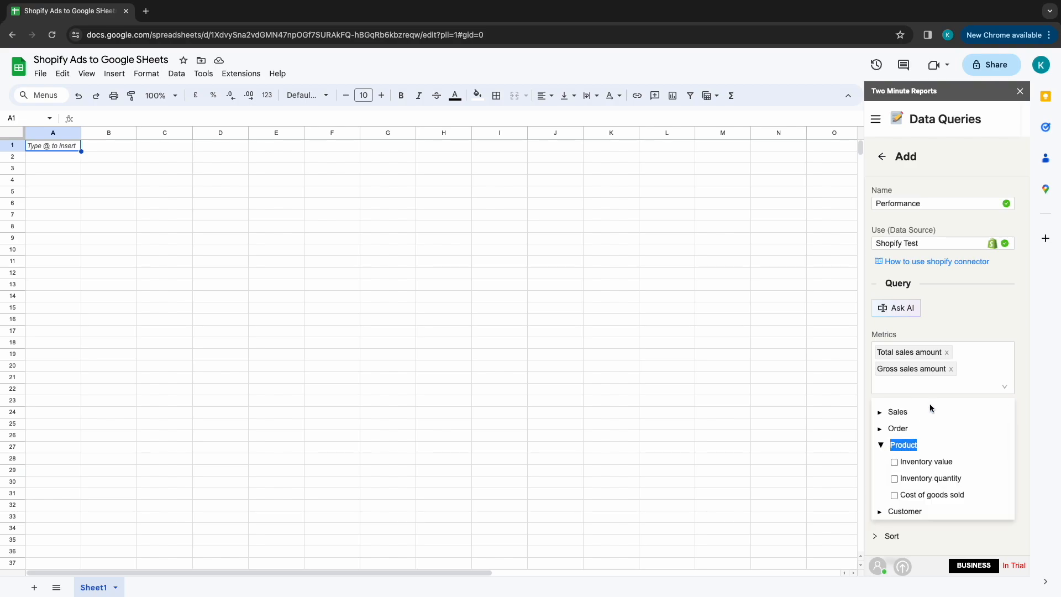
pyautogui.click(1015, 317)
# Step: Group the query by the dimensions Product title and Date
pyautogui.scroll(-1, 932, 370)
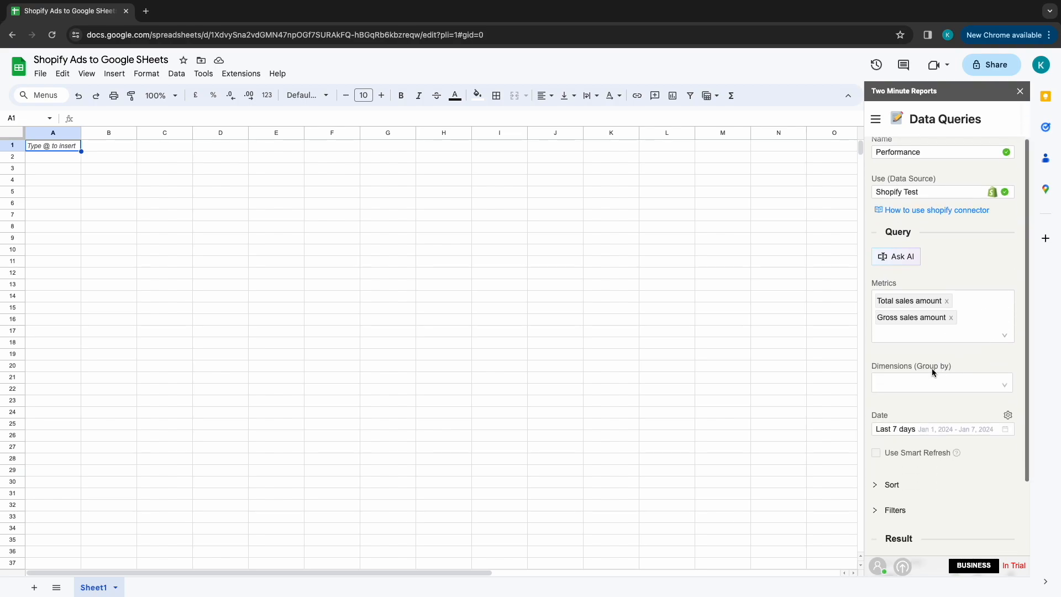
pyautogui.click(918, 381)
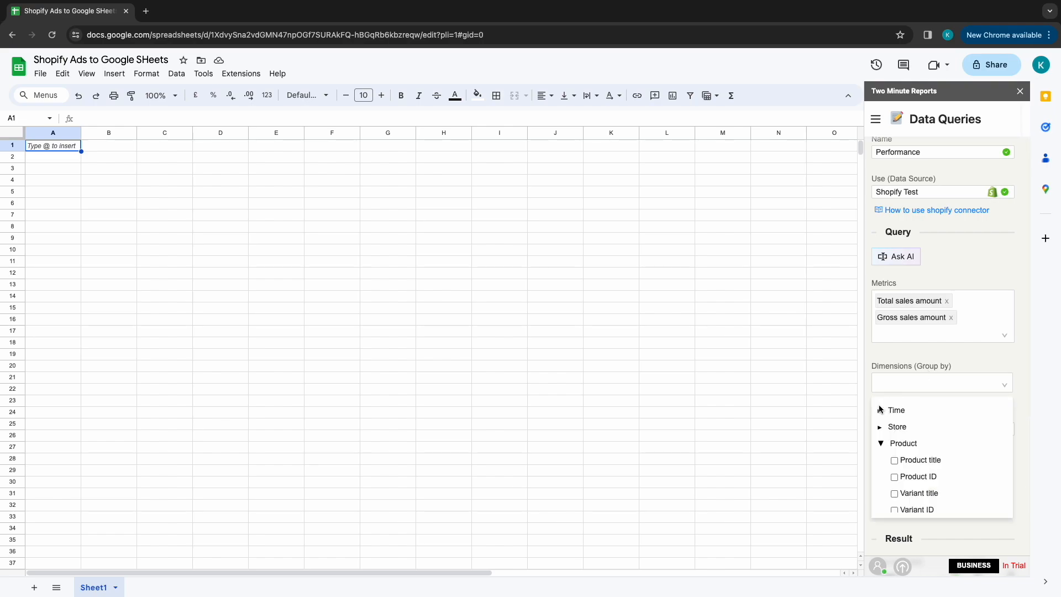
pyautogui.scroll(-1, 901, 458)
pyautogui.click(912, 438)
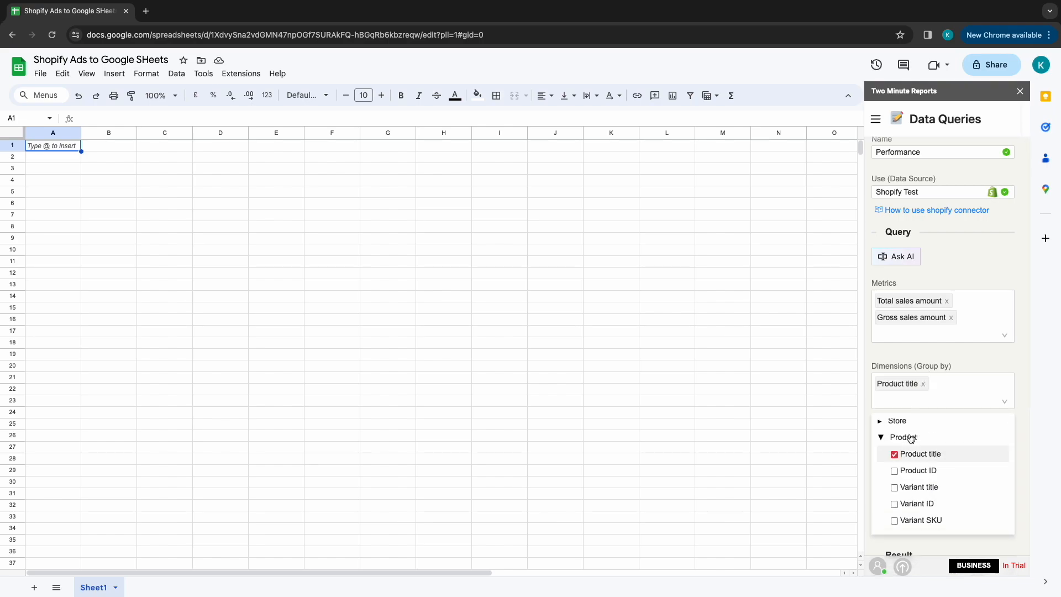
pyautogui.click(880, 438)
pyautogui.scroll(1, 880, 434)
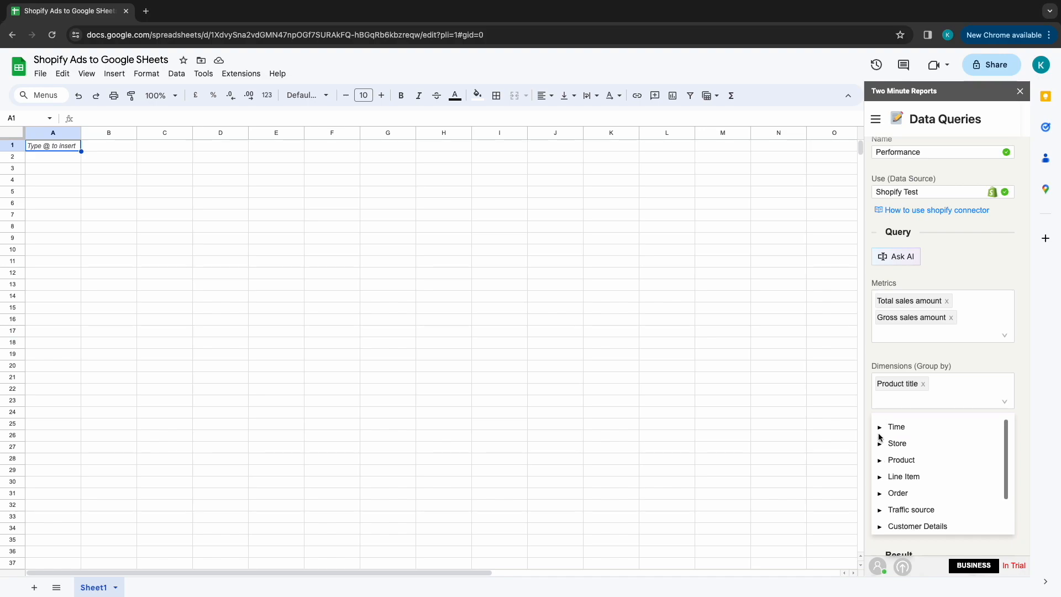
pyautogui.click(880, 427)
pyautogui.scroll(-2, 917, 497)
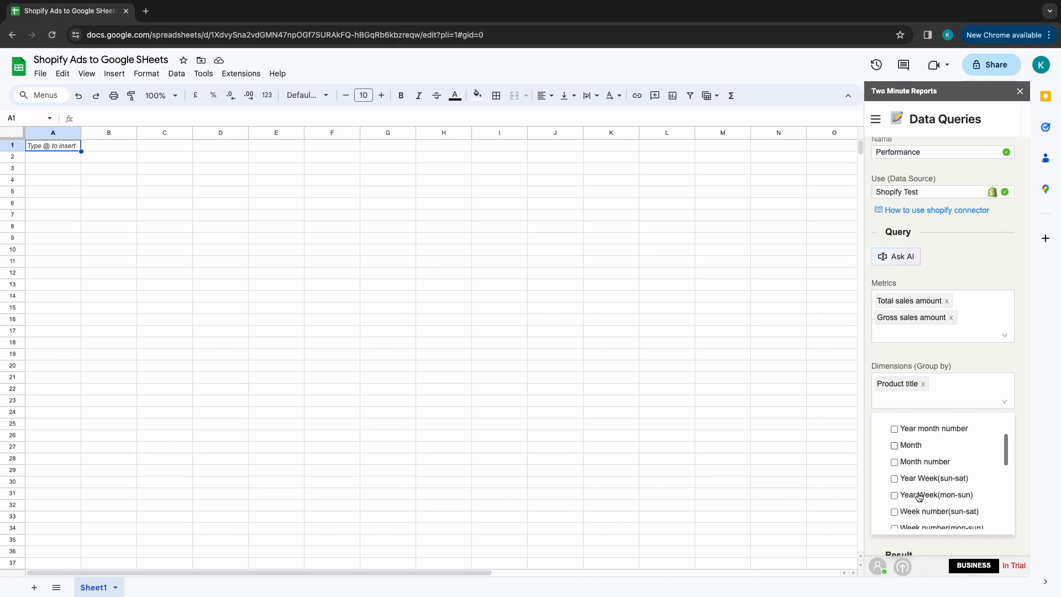
pyautogui.scroll(-1, 918, 497)
pyautogui.click(907, 493)
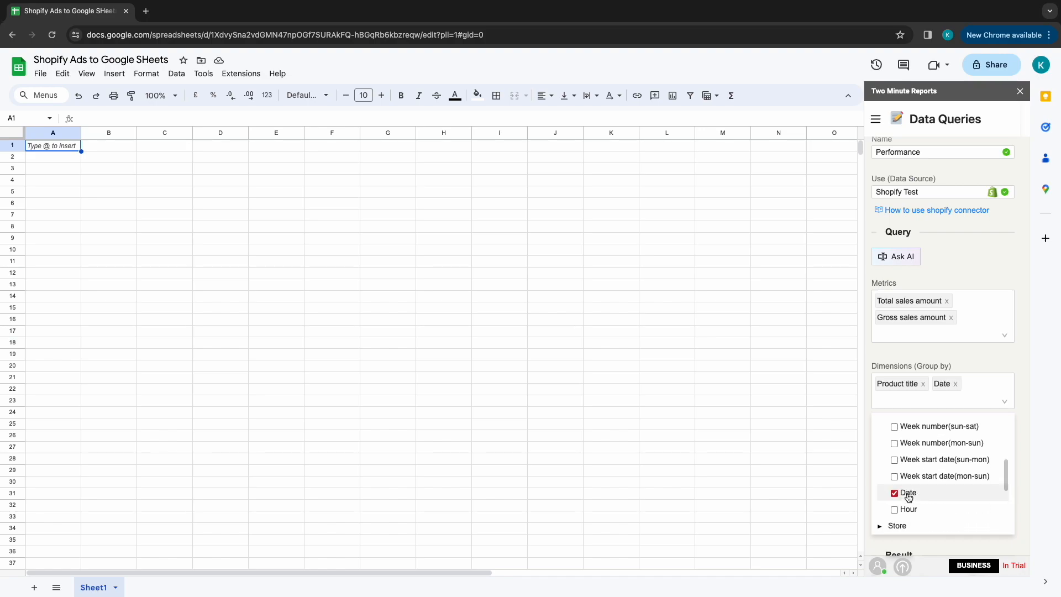
pyautogui.click(1013, 371)
# Step: Set the query's date to a custom range from 2021-01-01 to 2023-12-31
pyautogui.click(930, 443)
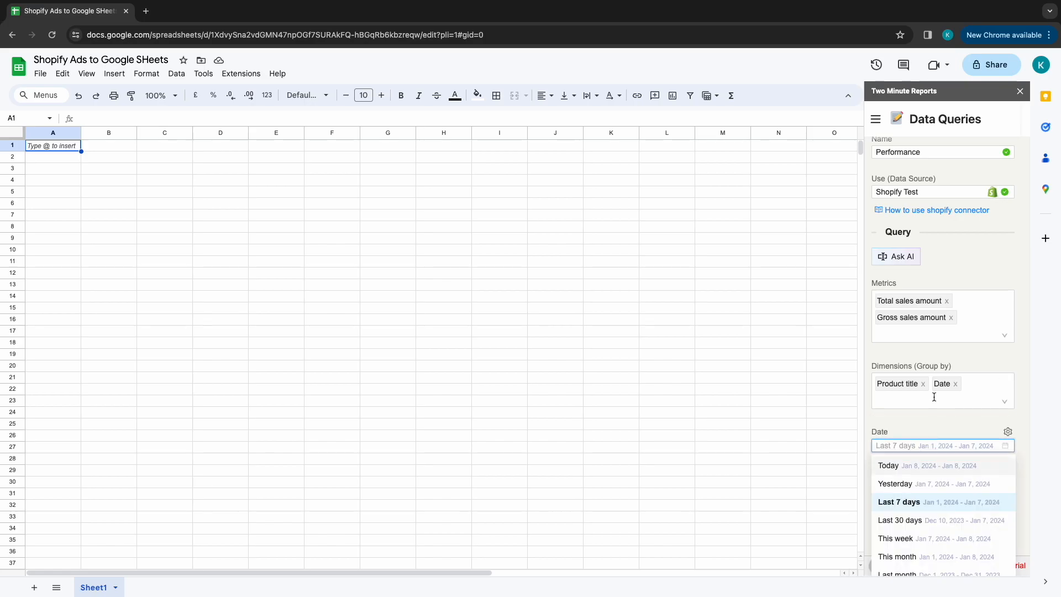
pyautogui.scroll(-3, 923, 453)
pyautogui.scroll(-5, 922, 419)
pyautogui.click(915, 412)
pyautogui.click(901, 327)
pyautogui.click(882, 347)
pyautogui.click(882, 348)
pyautogui.click(882, 347)
pyautogui.click(988, 390)
pyautogui.click(975, 327)
pyautogui.click(888, 348)
# Step: Run the query with its result going to Sheet1 at cell A1, and save the new query
pyautogui.click(879, 471)
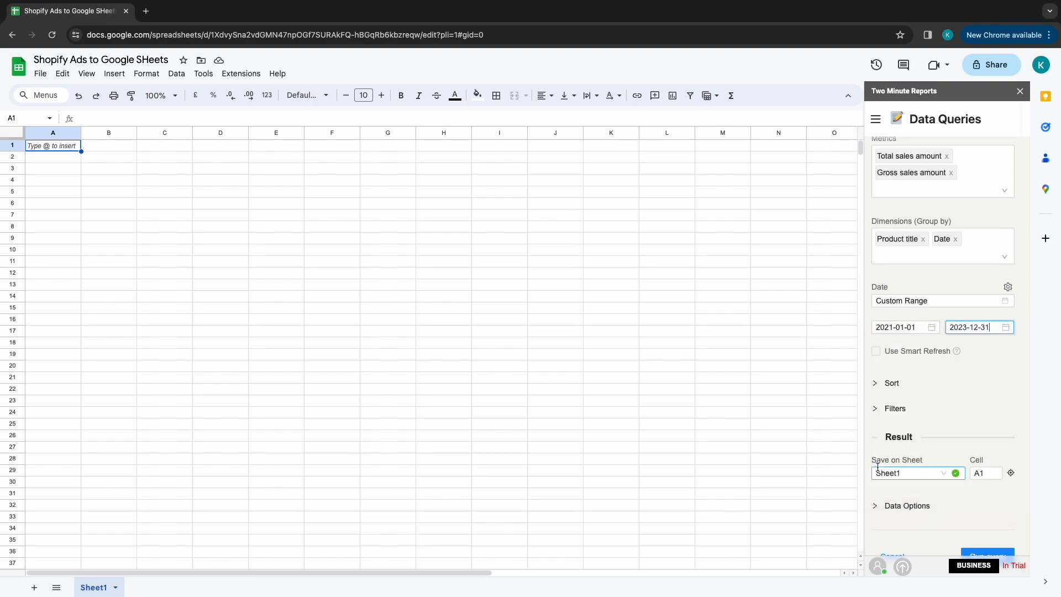
pyautogui.scroll(-1, 939, 470)
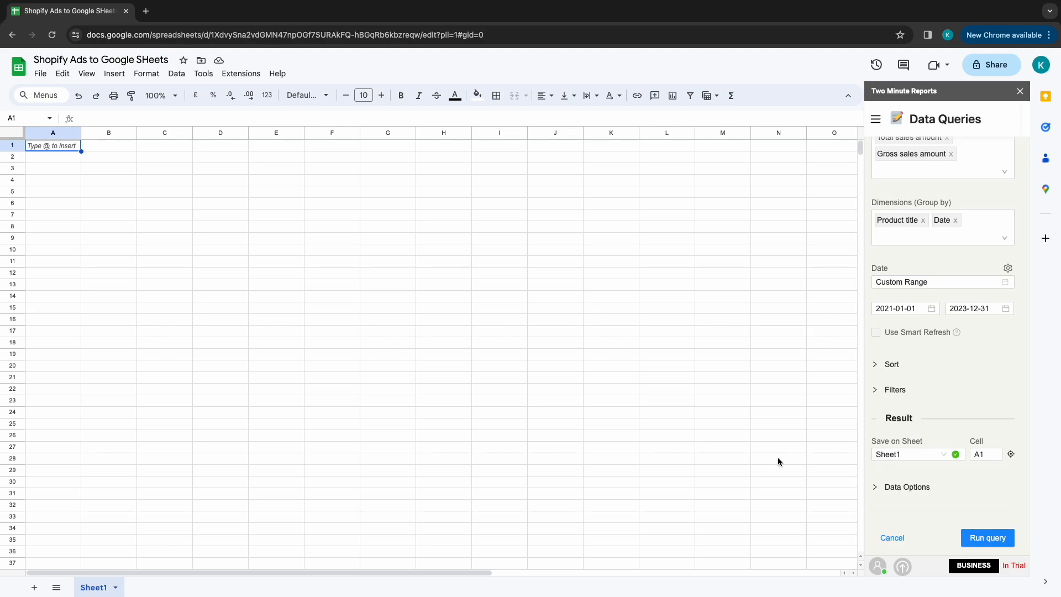
pyautogui.scroll(-1, 1012, 460)
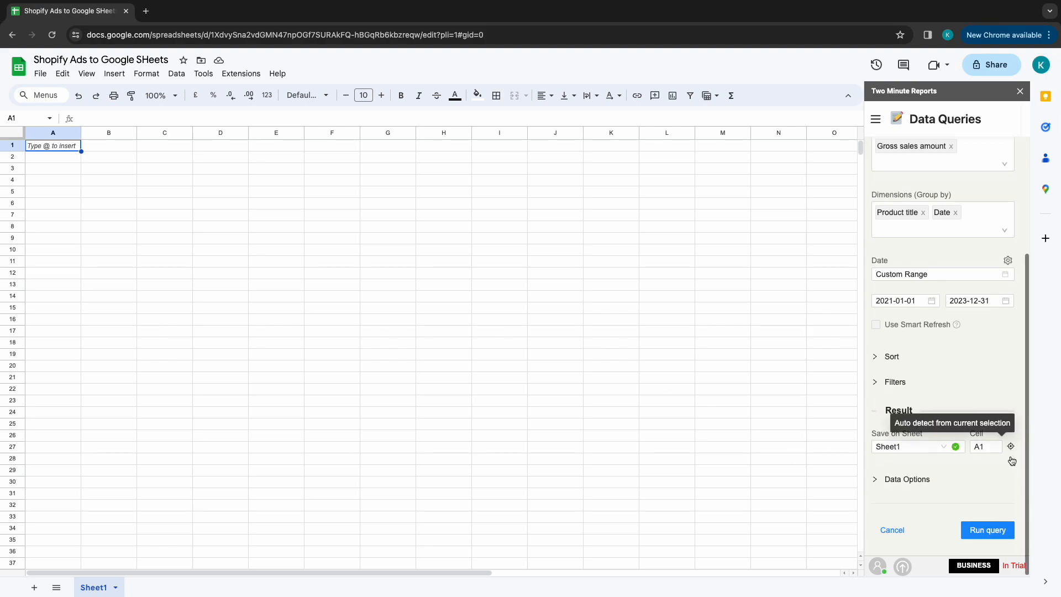
pyautogui.click(978, 529)
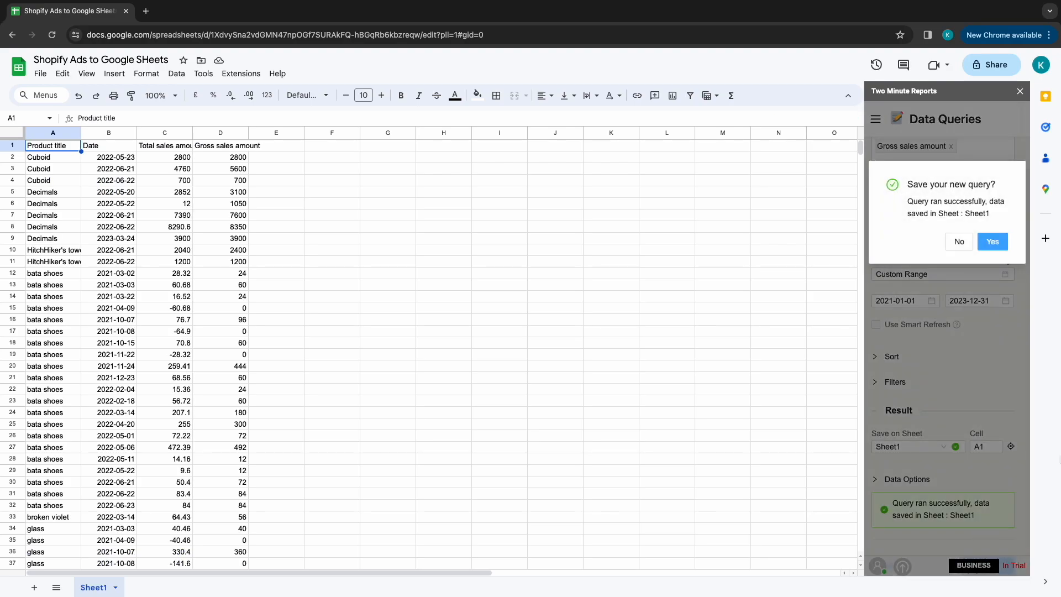
pyautogui.click(994, 243)
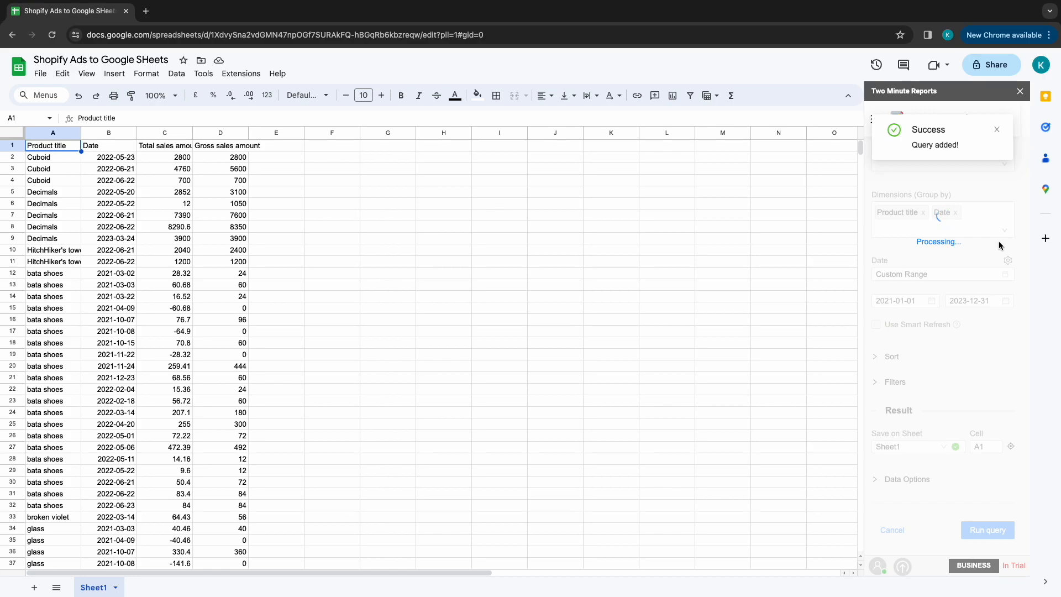
pyautogui.click(997, 131)
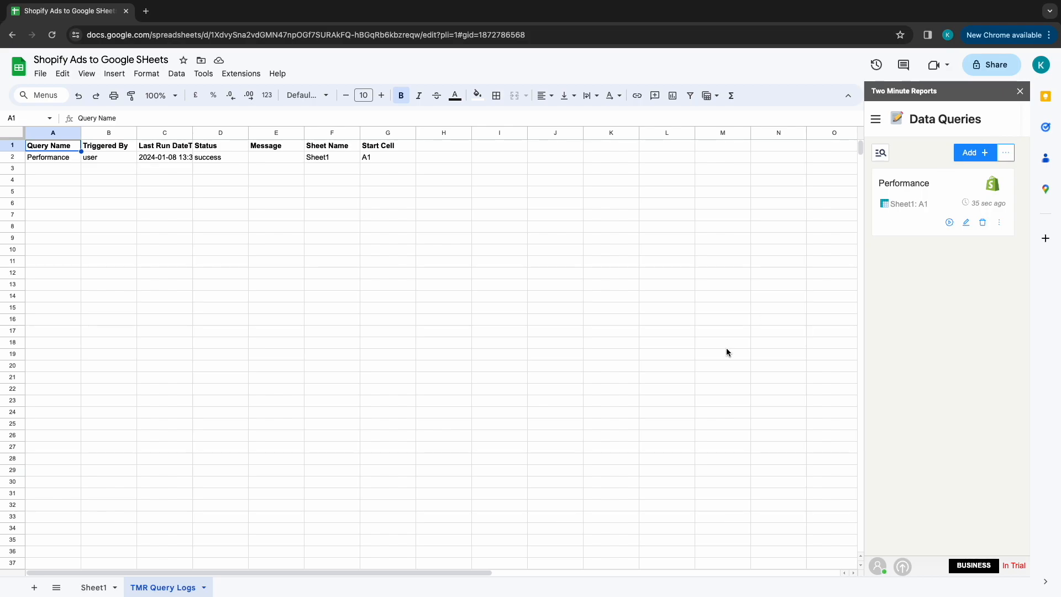
# Step: Return to Sheet1 and look through the imported Shopify sales data
pyautogui.click(94, 587)
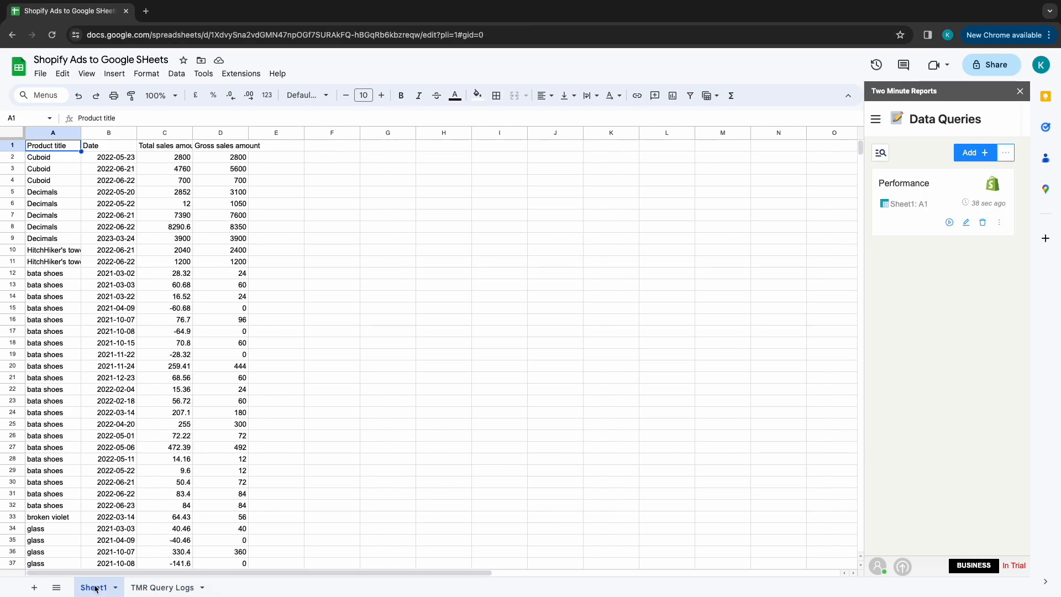
pyautogui.scroll(-4, 401, 363)
pyautogui.scroll(4, 400, 363)
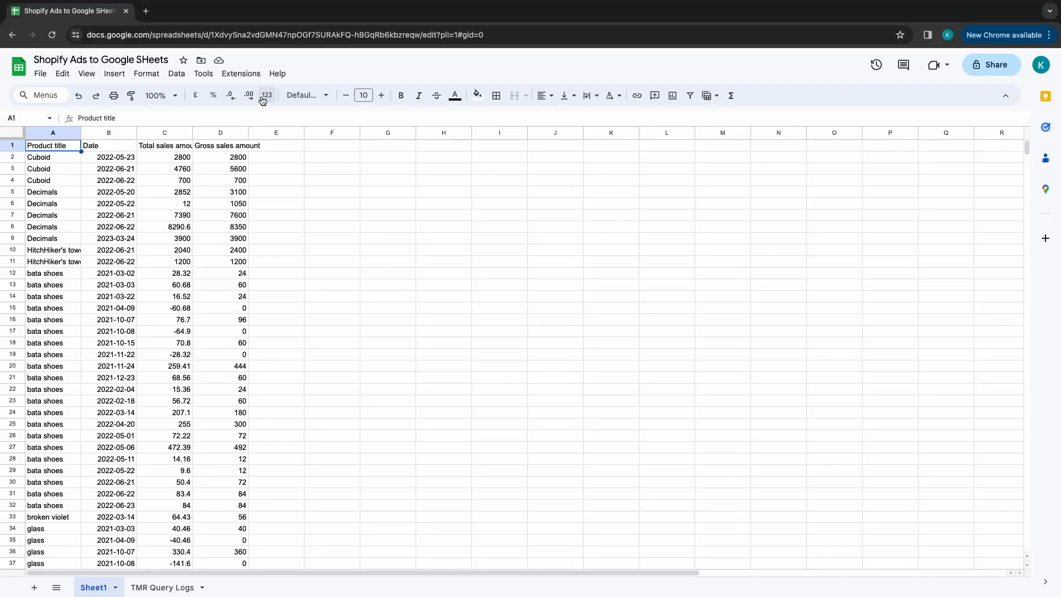
# Step: Open the Two Minute Reports template gallery
pyautogui.click(244, 75)
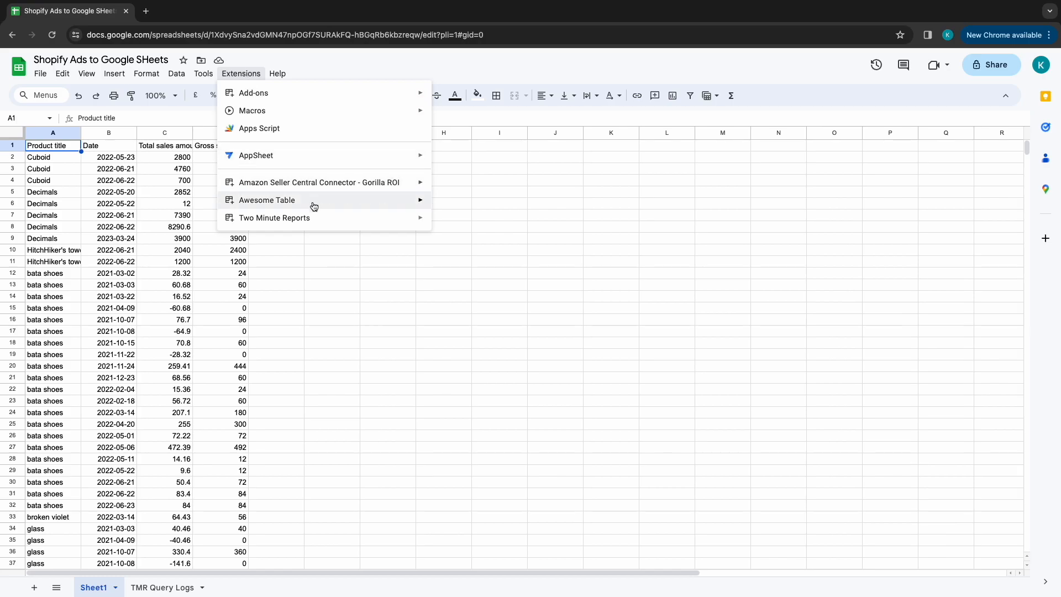
pyautogui.moveTo(316, 219)
pyautogui.click(456, 241)
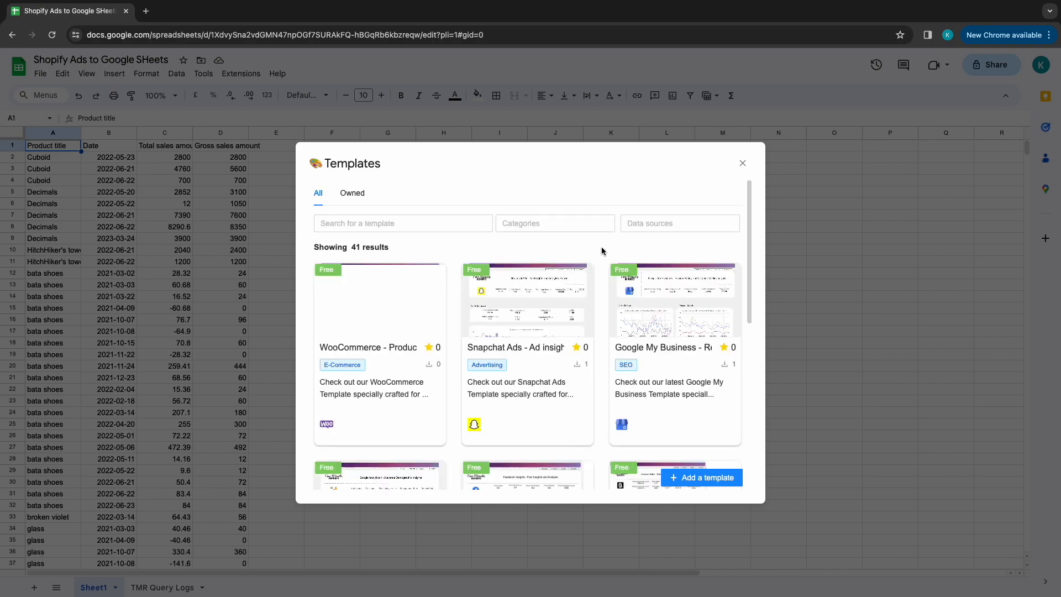
# Step: Filter the template gallery by the Shopify data source
pyautogui.click(643, 228)
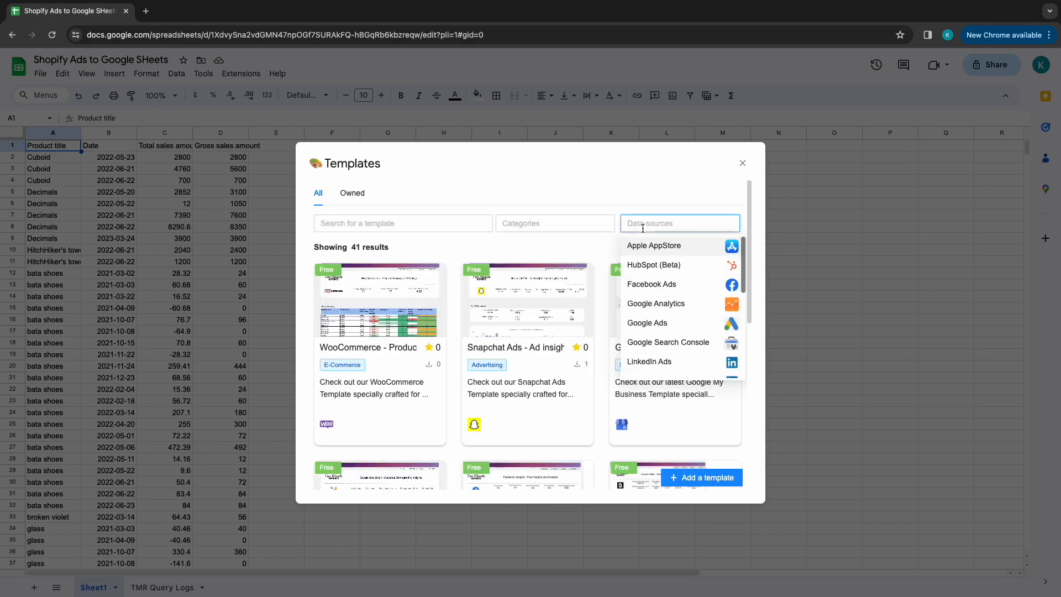
pyautogui.write('shopify')
pyautogui.click(650, 249)
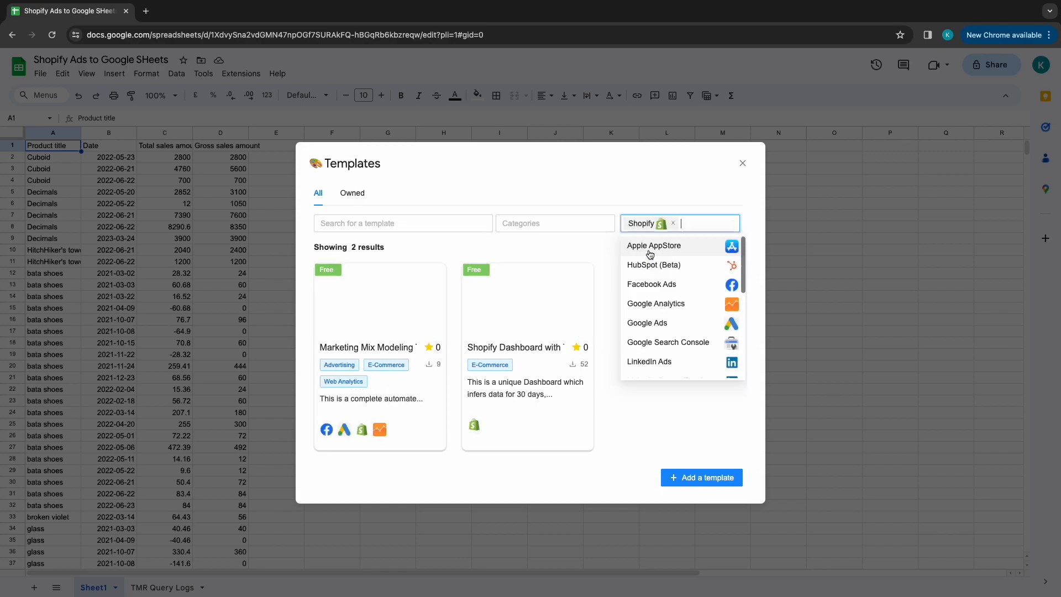
pyautogui.click(618, 408)
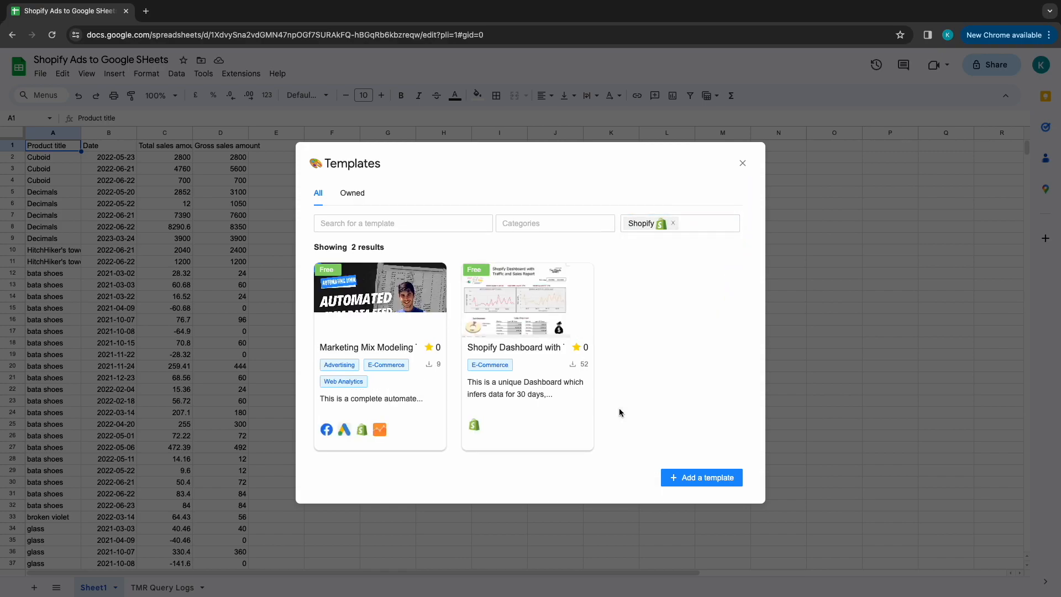
# Step: Use the Shopify Dashboard with Traffic and Sales report template, mapping its Shopify data source to Shopify Test
pyautogui.click(530, 357)
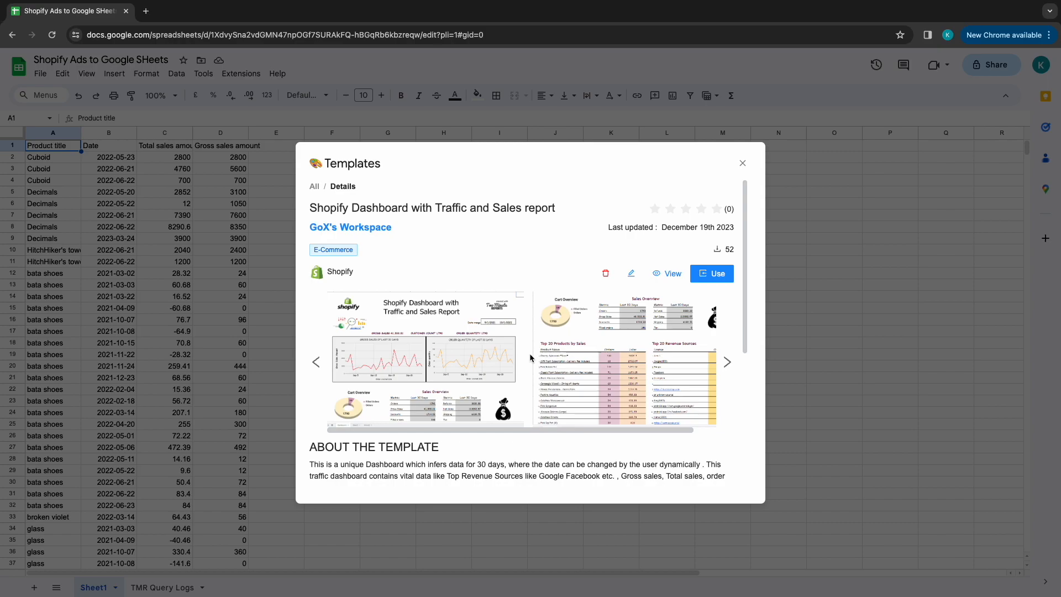
pyautogui.click(714, 274)
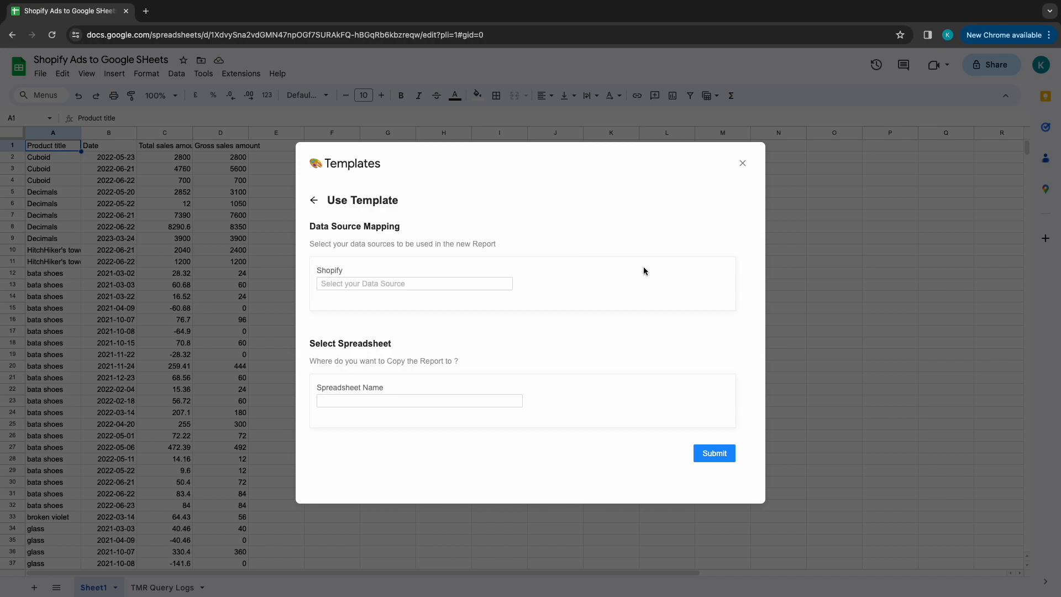
pyautogui.click(398, 282)
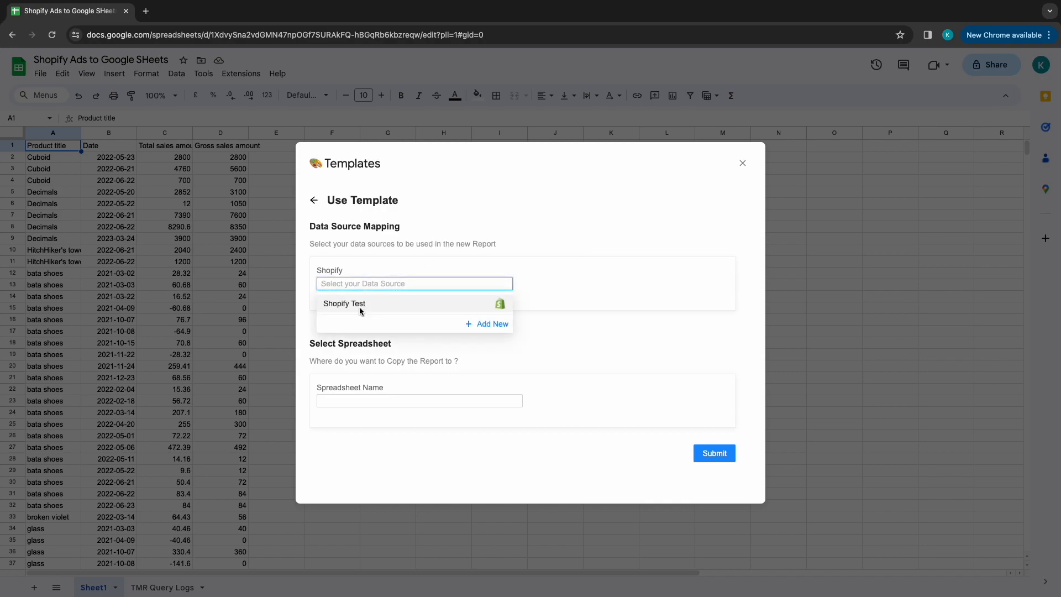
pyautogui.click(361, 306)
# Step: Name the report's spreadsheet "shopify test 1", submit the template copy, and open the new spreadsheet
pyautogui.click(352, 403)
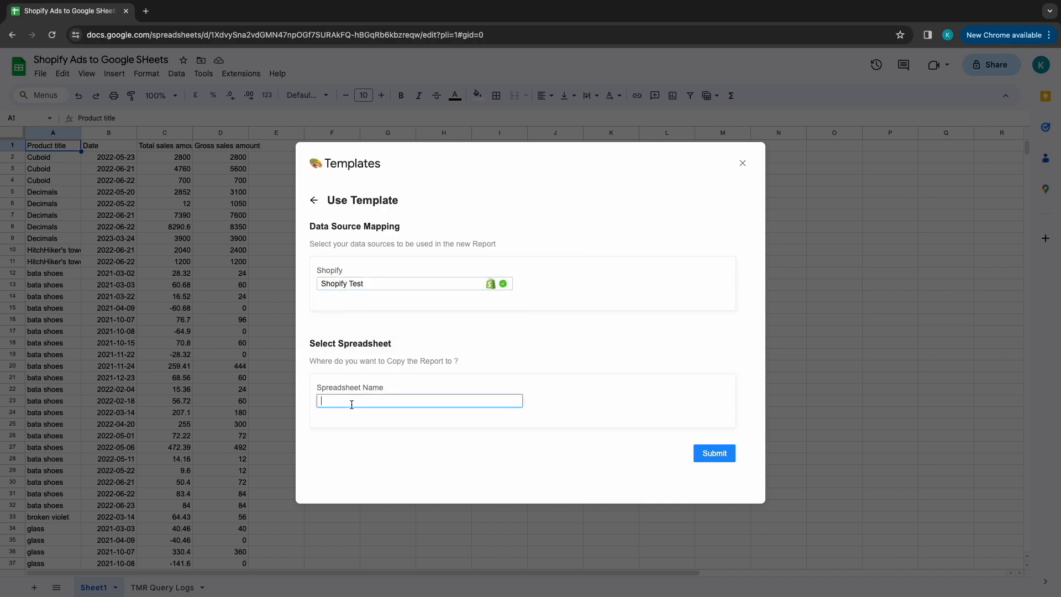
pyautogui.write('hopify test 1')
pyautogui.click(320, 400)
pyautogui.write('st 1')
pyautogui.click(715, 453)
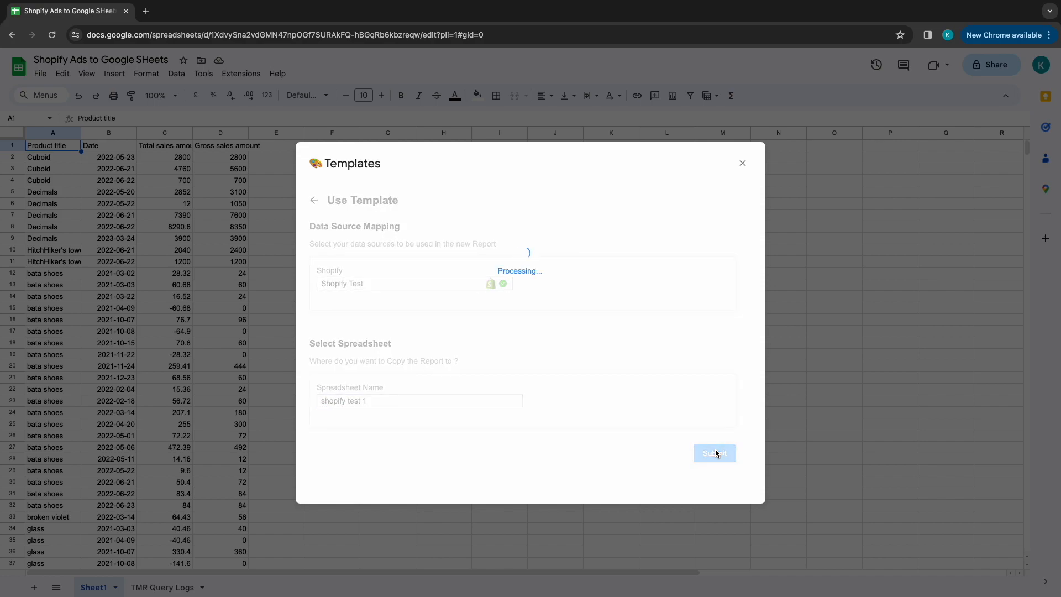
pyautogui.click(581, 204)
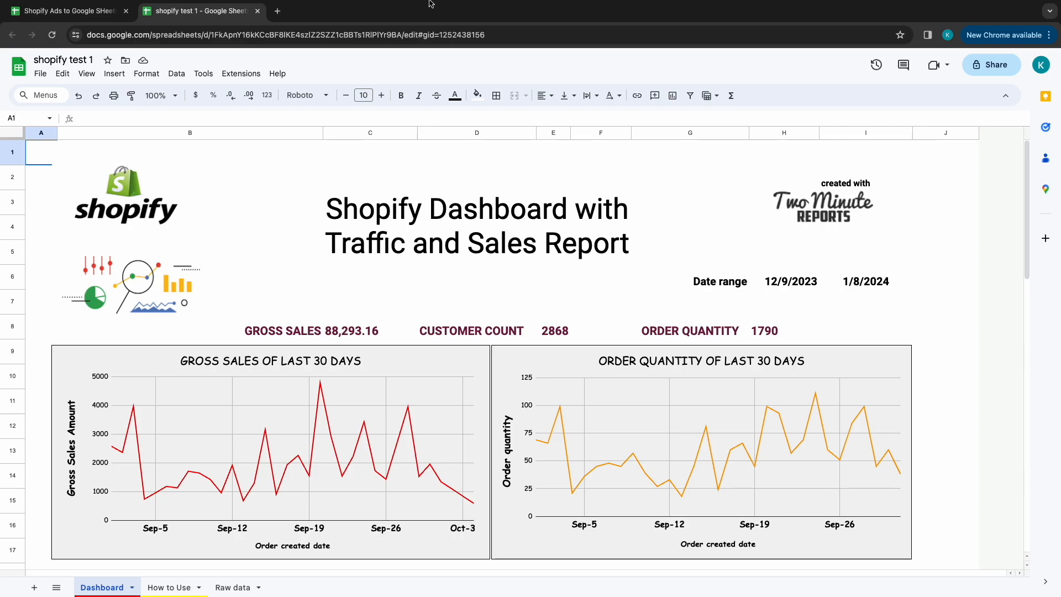
# Step: Launch the Two Minute Reports add-on in the shopify test 1 spreadsheet
pyautogui.click(234, 72)
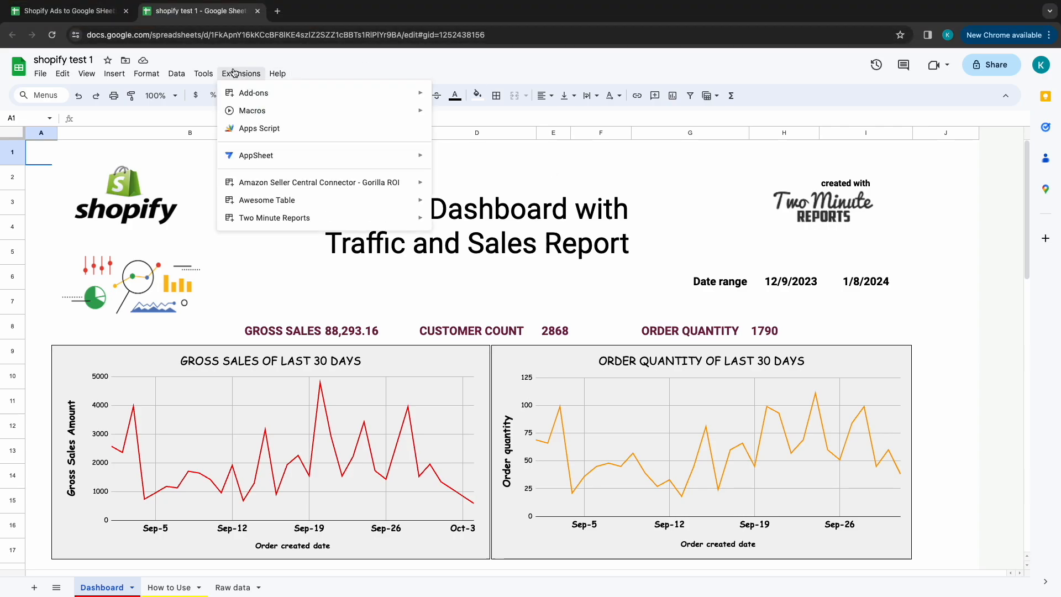
pyautogui.moveTo(289, 206)
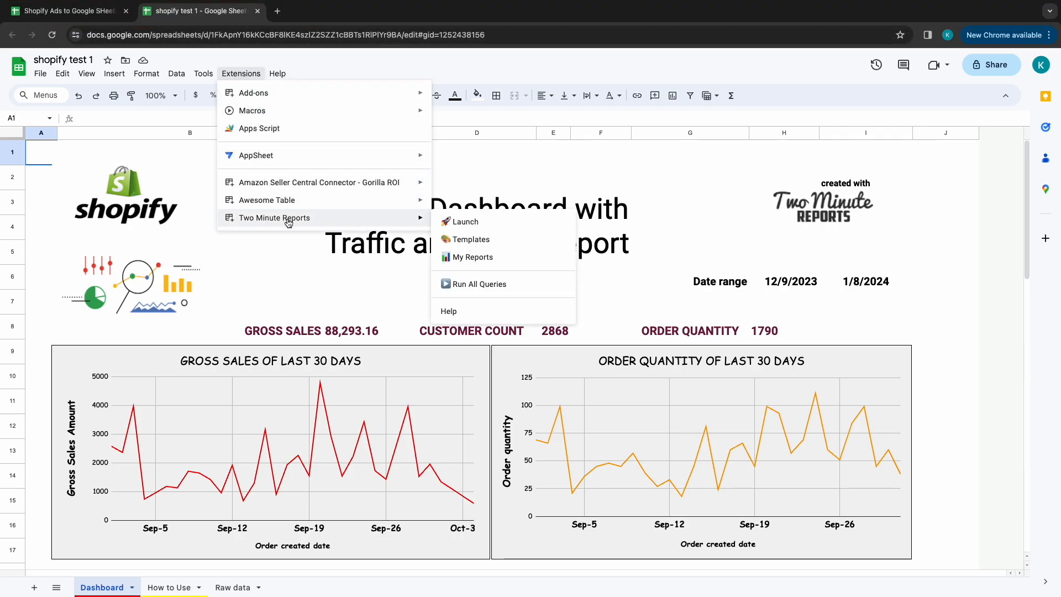
pyautogui.click(459, 225)
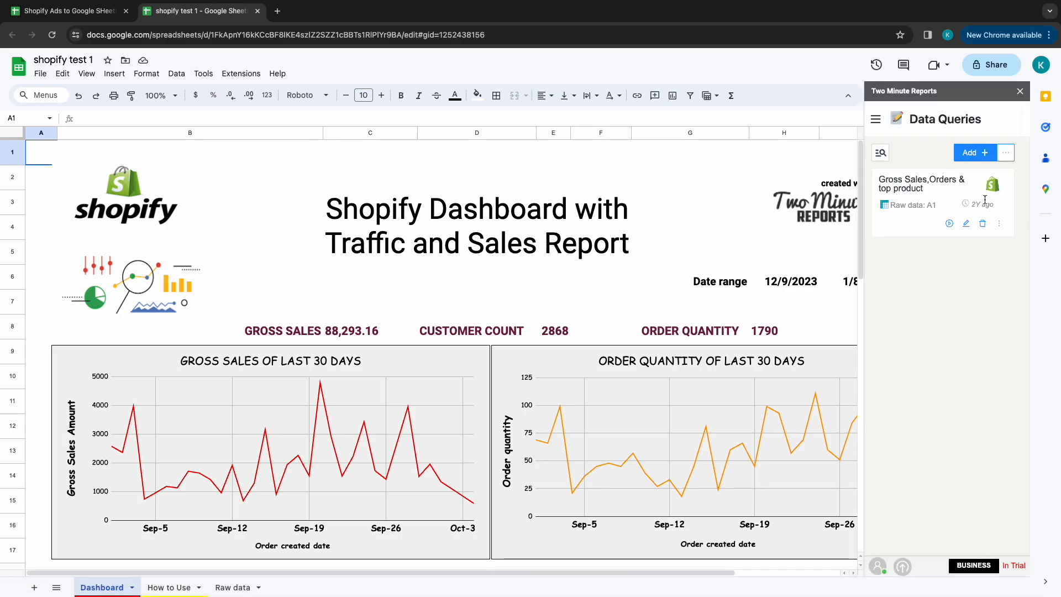
# Step: Run all data queries of the report and return to the Dashboard sheet
pyautogui.click(1003, 157)
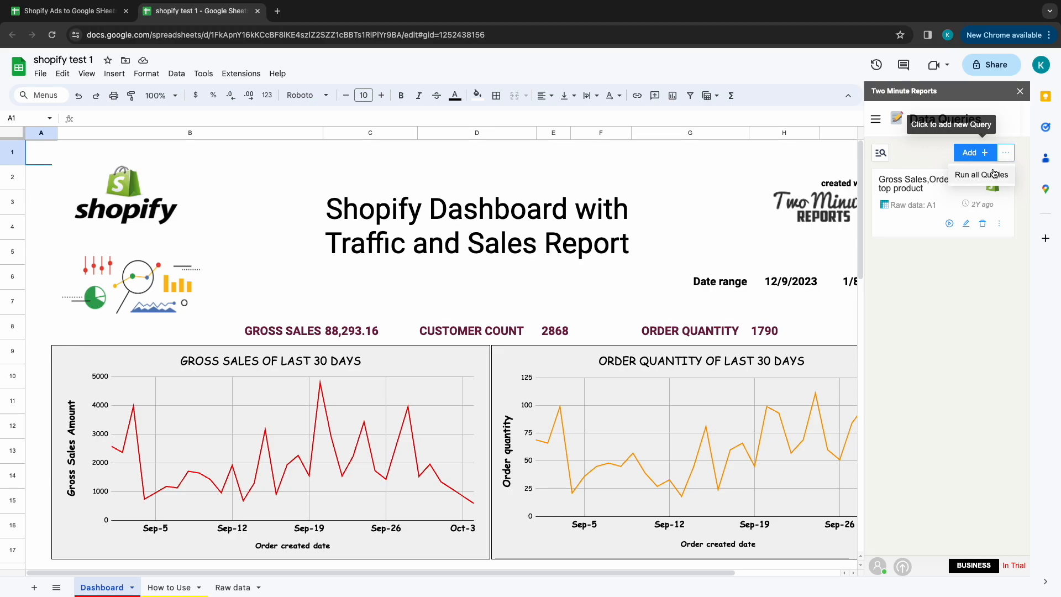
pyautogui.click(994, 174)
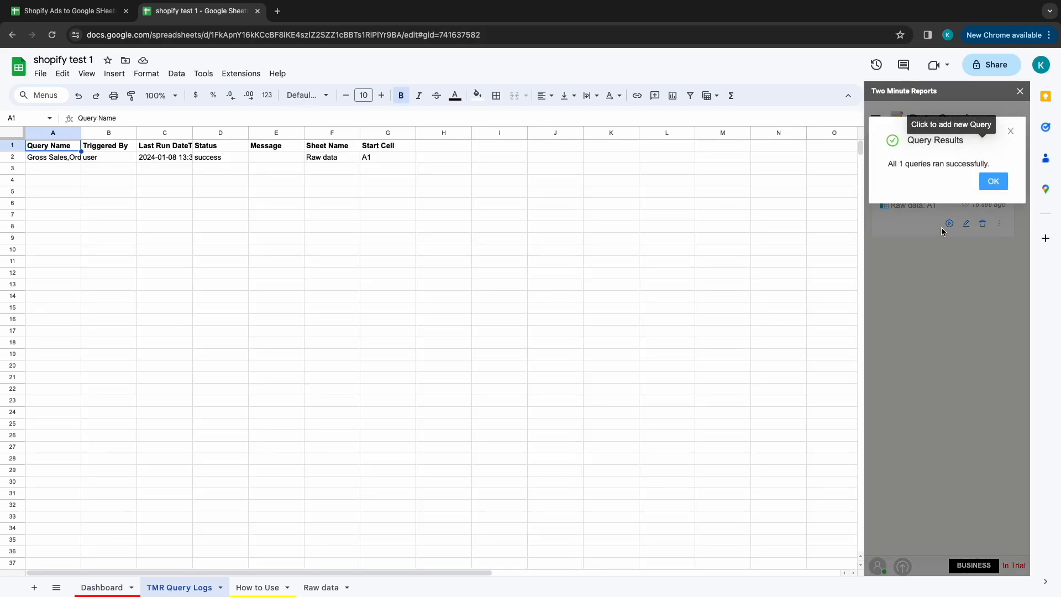
pyautogui.click(988, 183)
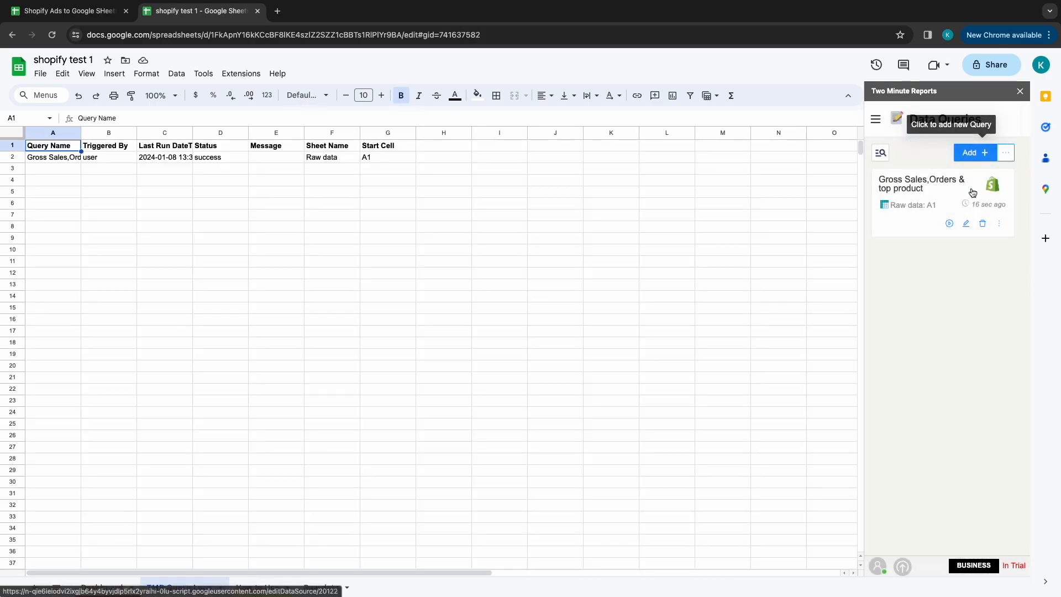
pyautogui.click(105, 588)
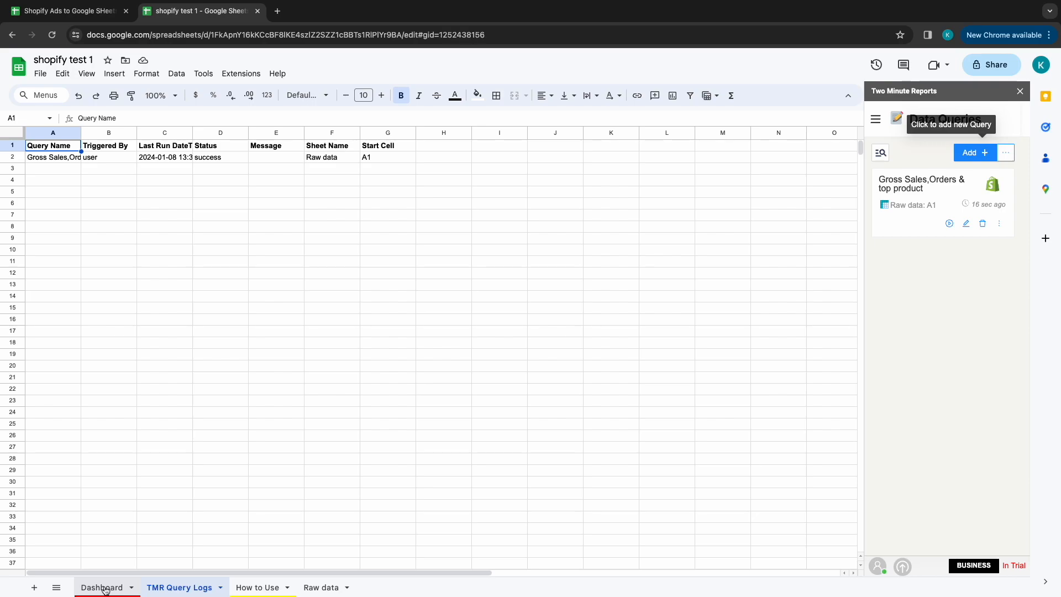